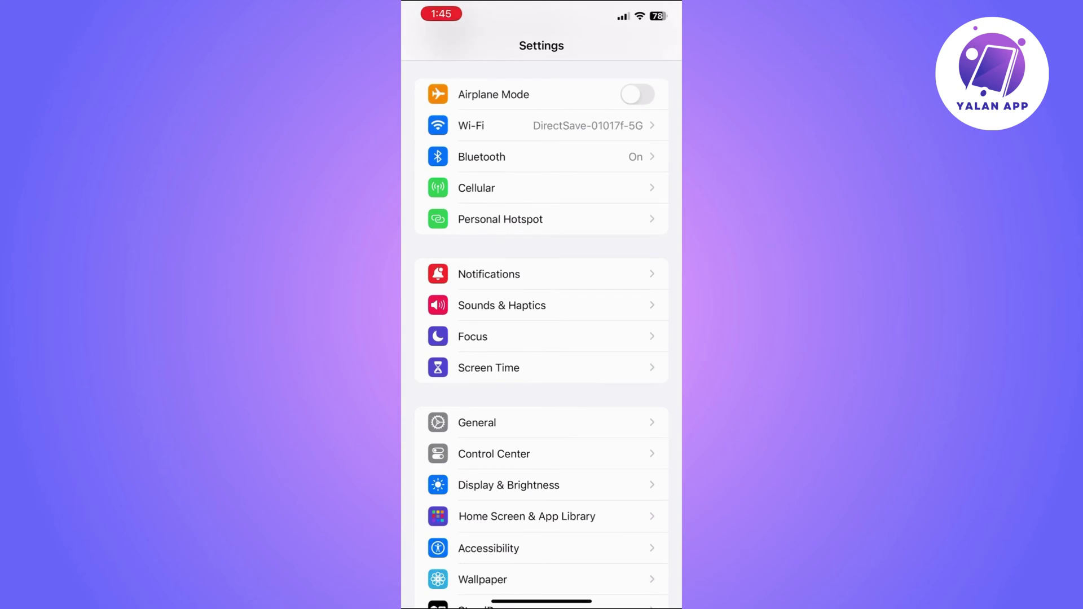
# Step: Run Software Update from General settings, confirming iOS 17.0.3 is current
pyautogui.click(541, 423)
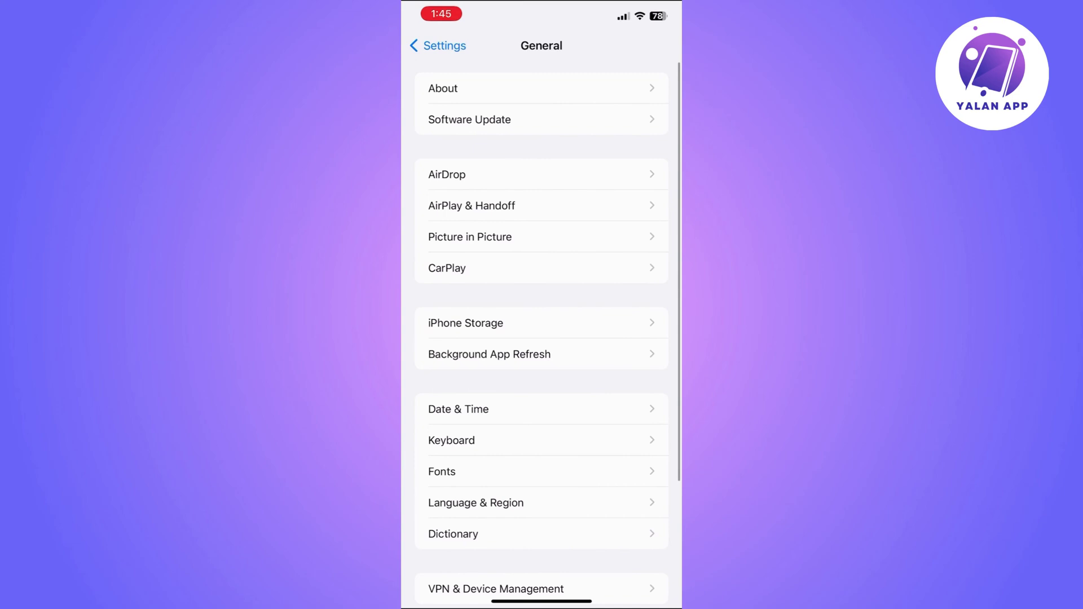
pyautogui.click(541, 119)
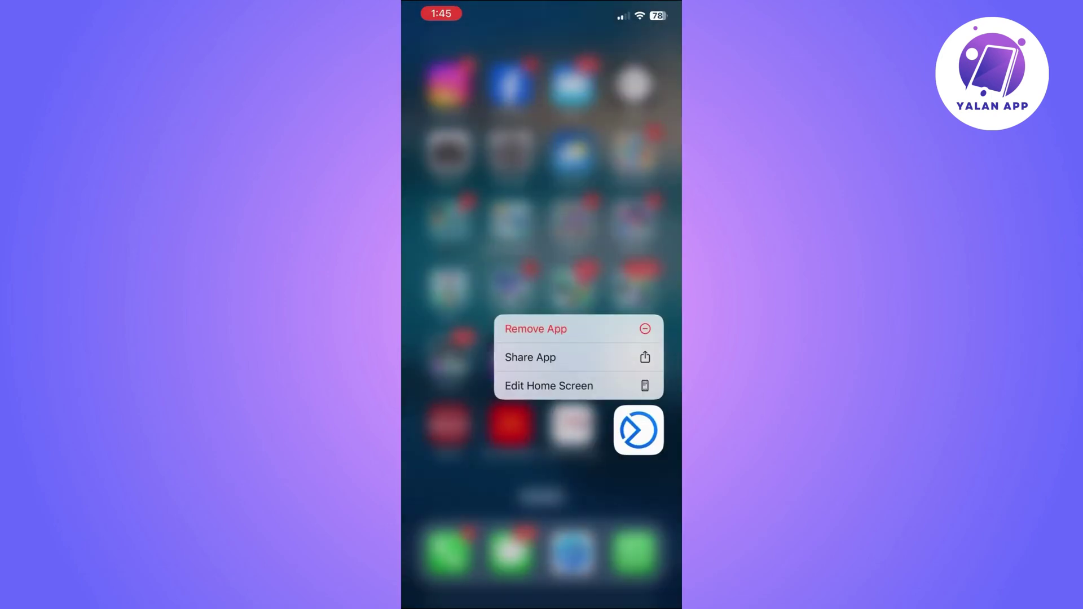
# Step: Choose Remove App for the Business Suite icon to bring up the removal prompt
pyautogui.click(578, 328)
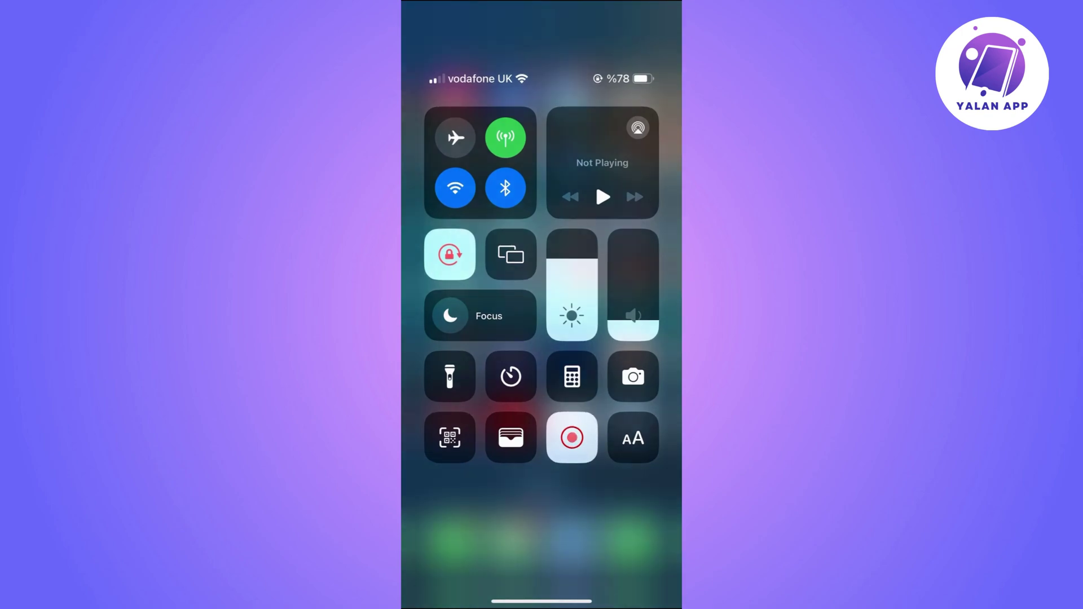
# Step: Cycle the Control Center Wi-Fi toggle off and on so it searches for networks
pyautogui.click(456, 188)
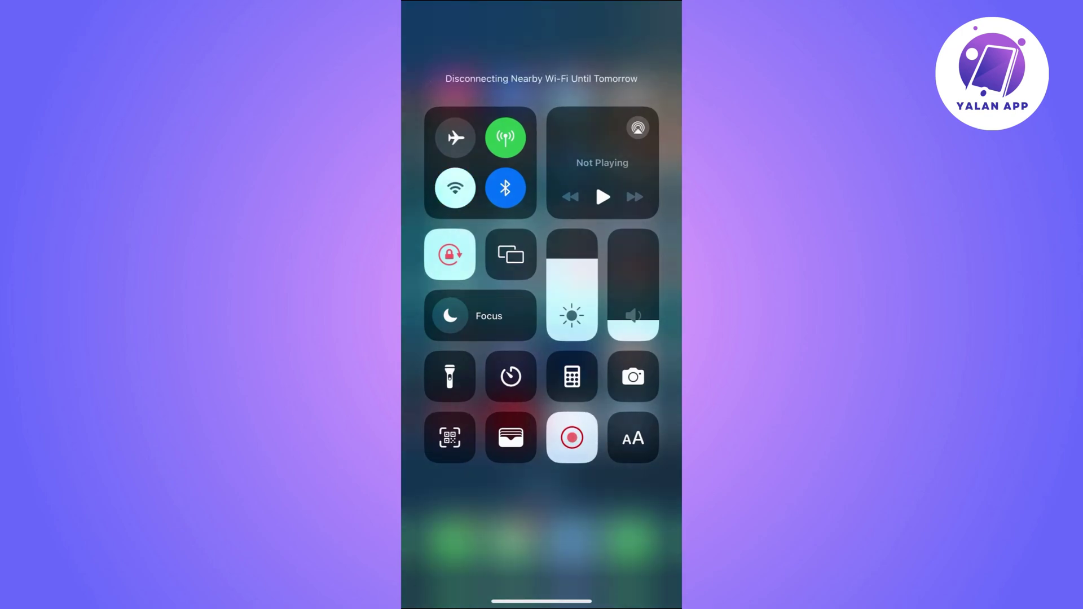
pyautogui.click(455, 188)
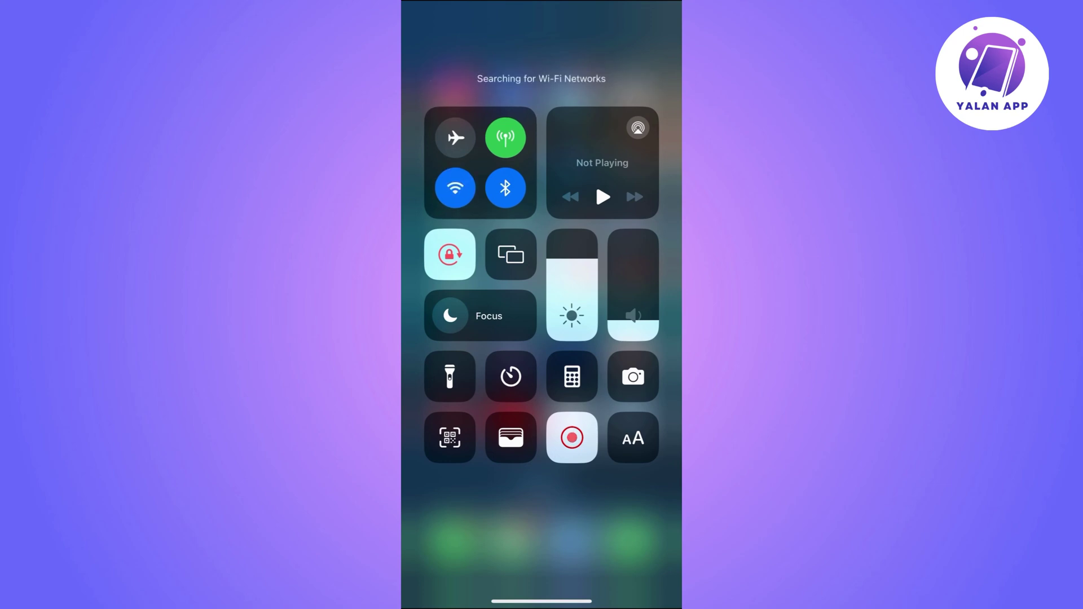
# Step: Swipe Control Center away to return to the Home Screen
pyautogui.moveTo(541, 593); pyautogui.dragTo(542, 338)
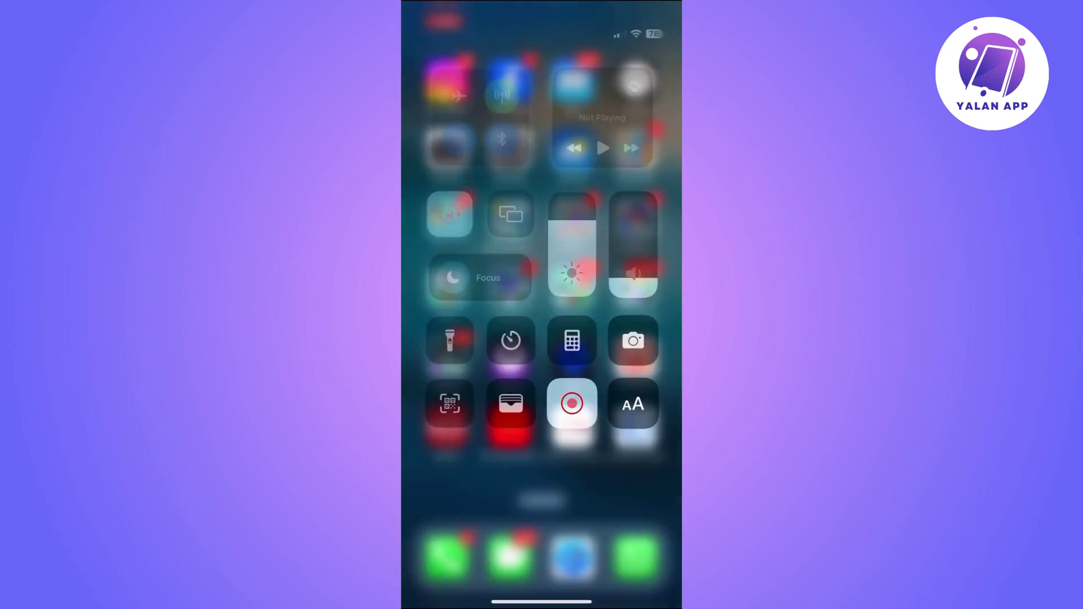